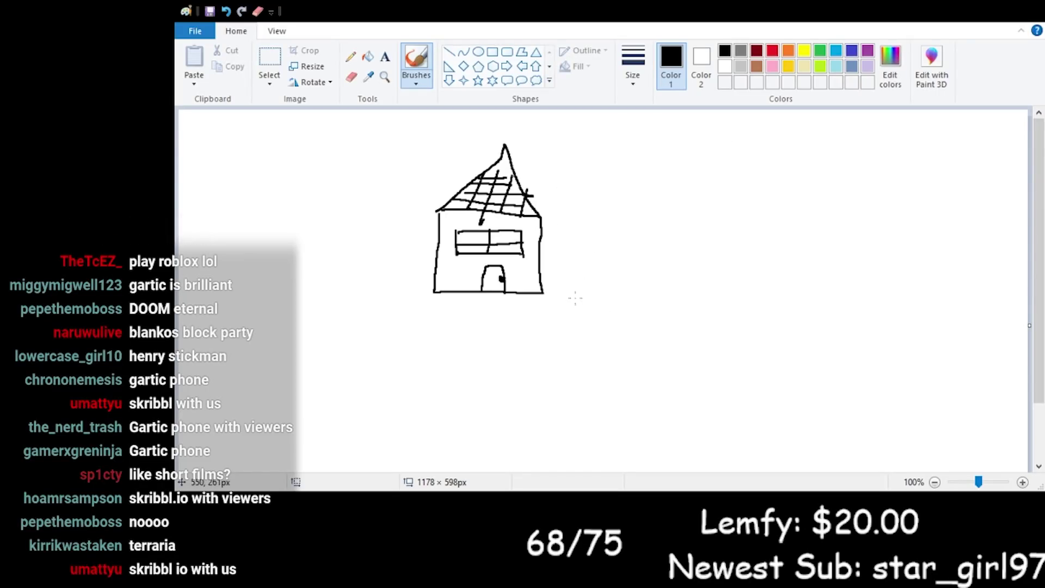
Hand-write a black 'O X A' right of the house, then add a tail to make 'Q X A'.
{"action": "mouse_move", "coordinate": [634, 274]}
{"action": "left_mouse_down"}
{"action": "mouse_move", "coordinate": [631, 305]}
{"action": "mouse_move", "coordinate": [685, 286]}
{"action": "mouse_move", "coordinate": [747, 305]}
{"action": "left_mouse_up"}
{"action": "left_click_drag", "start_coordinate": [699, 277], "coordinate": [743, 285]}
{"action": "left_click_drag", "start_coordinate": [702, 289], "coordinate": [745, 308]}
{"action": "mouse_move", "coordinate": [771, 272]}
{"action": "left_mouse_down"}
{"action": "mouse_move", "coordinate": [769, 316]}
{"action": "mouse_move", "coordinate": [801, 323]}
{"action": "left_mouse_up"}
{"action": "left_click_drag", "start_coordinate": [769, 299], "coordinate": [793, 296]}
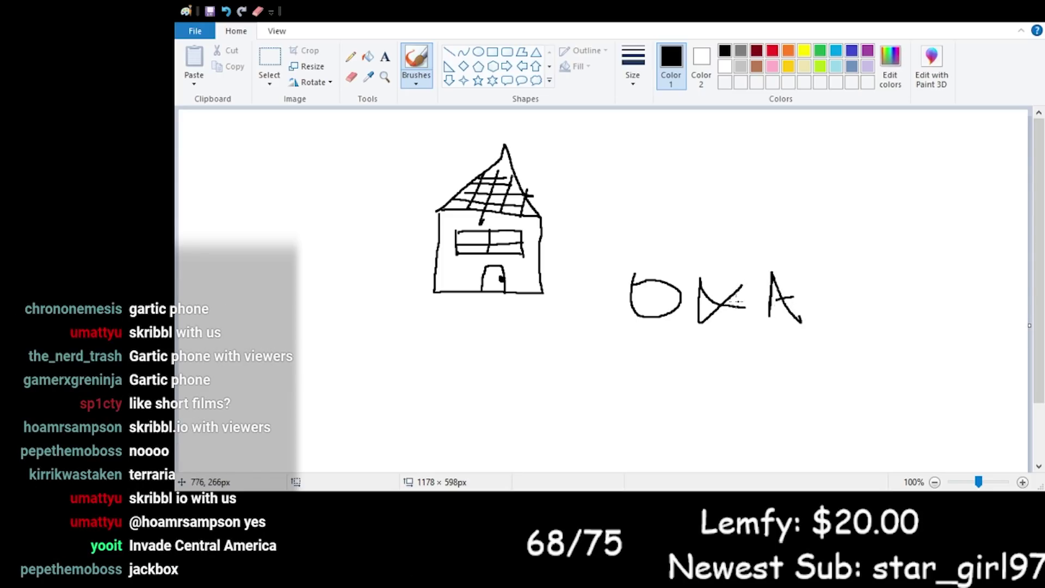
{"action": "mouse_move", "coordinate": [664, 299]}
{"action": "left_mouse_down"}
{"action": "mouse_move", "coordinate": [691, 334]}
{"action": "mouse_move", "coordinate": [803, 343]}
{"action": "left_mouse_up"}
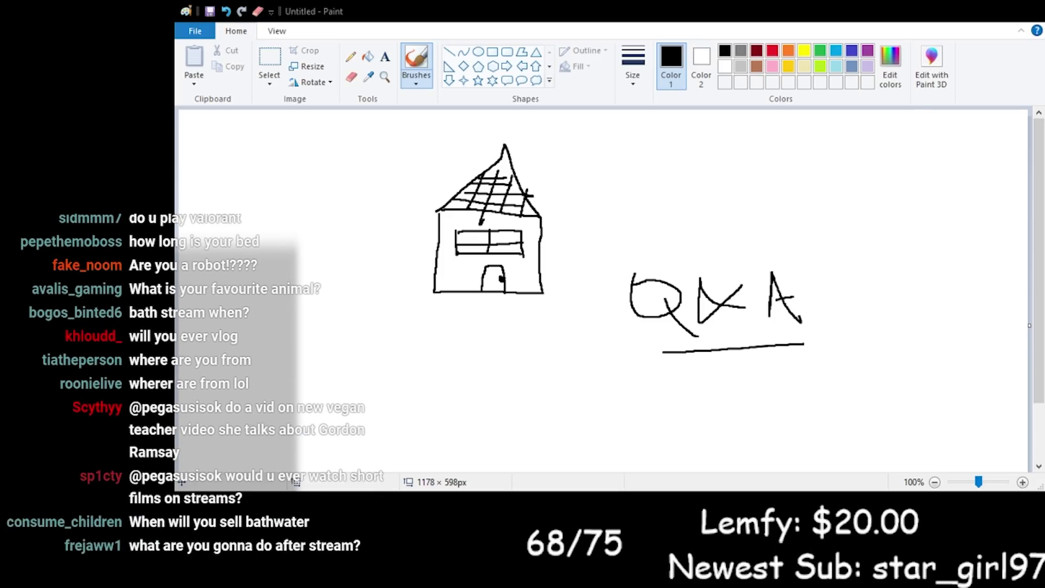
Clear the whole canvas and draw a stick figure's head and body.
{"action": "key", "text": "ctrl+a"}
{"action": "key", "text": "Delete"}
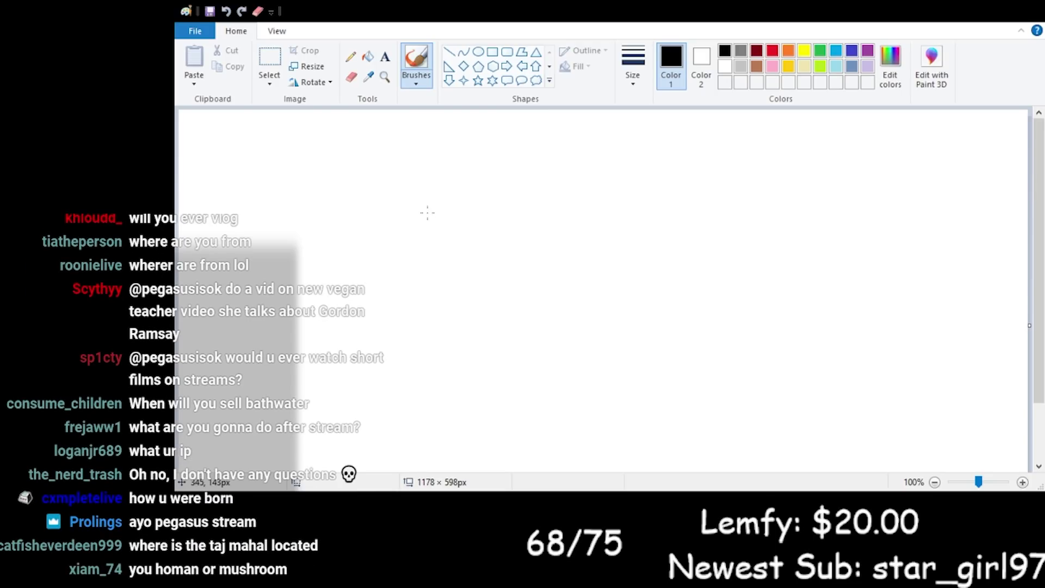
{"action": "left_click_drag", "start_coordinate": [428, 212], "coordinate": [430, 246]}
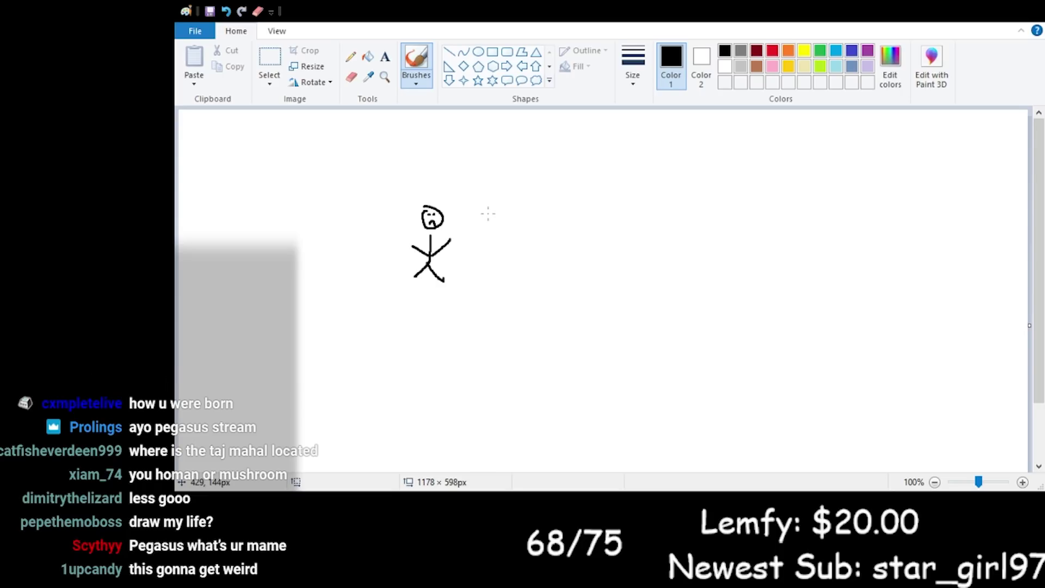
Draw a hooked ledge line, a car outline at top right, and a left-pointing arrow.
{"action": "mouse_move", "coordinate": [489, 214]}
{"action": "left_mouse_down"}
{"action": "mouse_move", "coordinate": [558, 208]}
{"action": "mouse_move", "coordinate": [563, 220]}
{"action": "mouse_move", "coordinate": [587, 220]}
{"action": "left_mouse_up"}
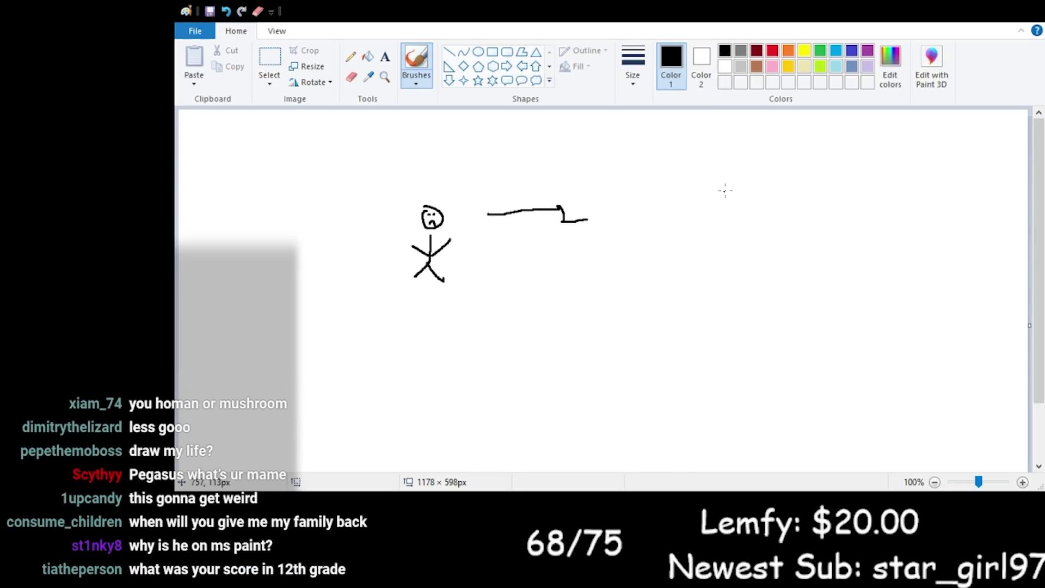
{"action": "mouse_move", "coordinate": [814, 192]}
{"action": "left_mouse_down"}
{"action": "mouse_move", "coordinate": [873, 194]}
{"action": "mouse_move", "coordinate": [812, 158]}
{"action": "mouse_move", "coordinate": [874, 190]}
{"action": "left_mouse_up"}
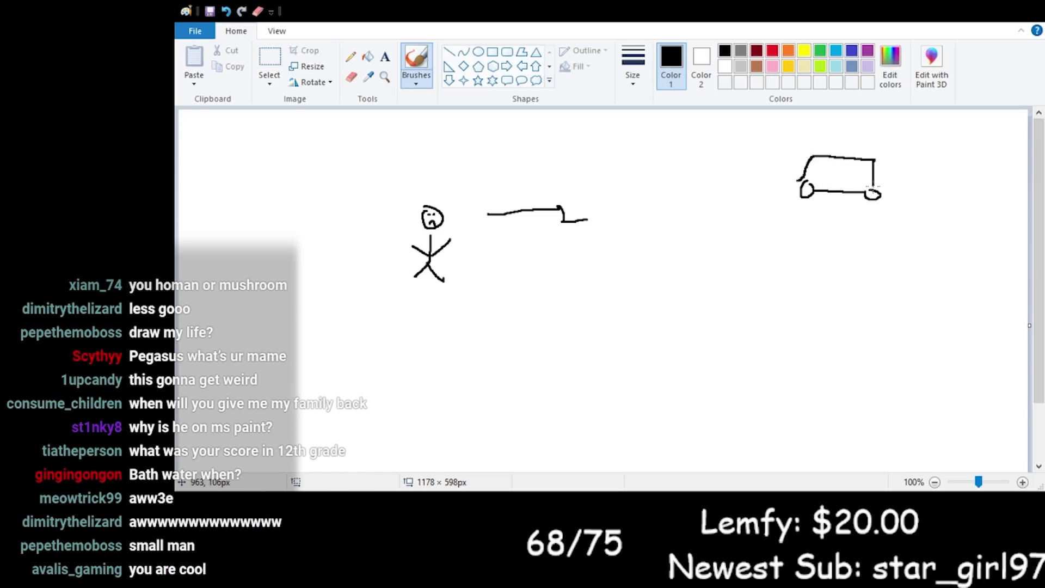
{"action": "left_click_drag", "start_coordinate": [787, 183], "coordinate": [740, 193]}
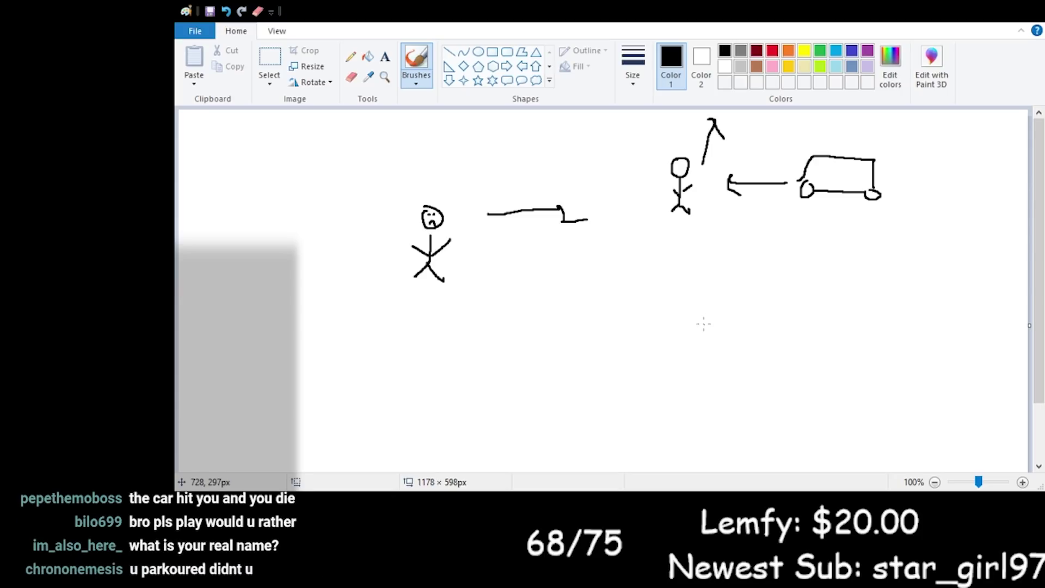
Draw a head for a lower stick figure, then undo the too-small circle.
{"action": "mouse_move", "coordinate": [707, 318]}
{"action": "left_mouse_down"}
{"action": "mouse_move", "coordinate": [738, 296]}
{"action": "mouse_move", "coordinate": [746, 377]}
{"action": "mouse_move", "coordinate": [770, 355]}
{"action": "left_mouse_up"}
{"action": "key", "text": "ctrl+z"}
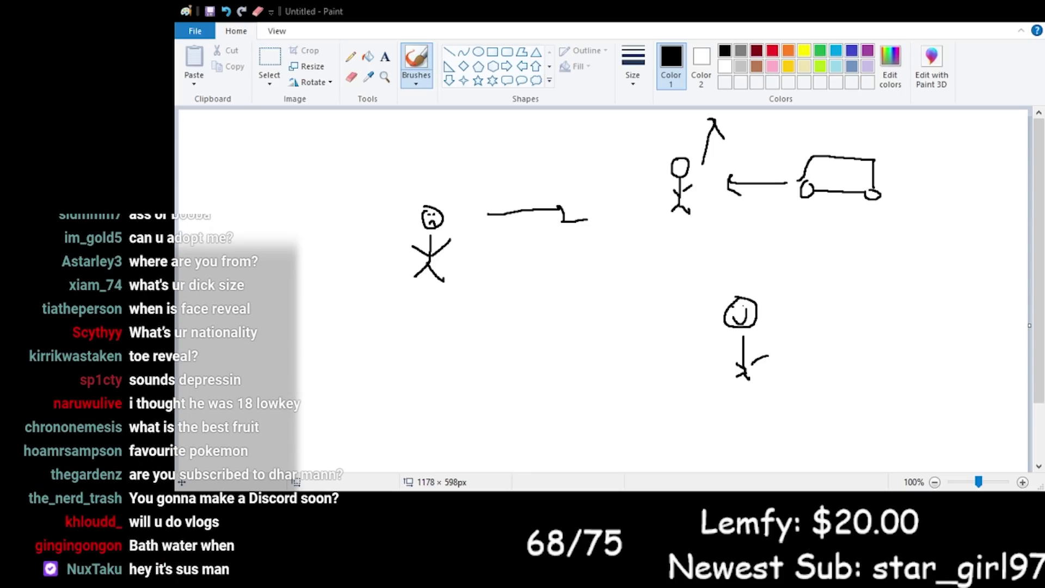
Brush a large Q, X and A at lower left and ring them with a double ellipse.
{"action": "left_click_drag", "start_coordinate": [321, 337], "coordinate": [361, 391]}
{"action": "mouse_move", "coordinate": [381, 354]}
{"action": "left_mouse_down"}
{"action": "mouse_move", "coordinate": [391, 376]}
{"action": "mouse_move", "coordinate": [448, 379]}
{"action": "mouse_move", "coordinate": [401, 388]}
{"action": "left_mouse_up"}
{"action": "key", "text": "ctrl+z"}
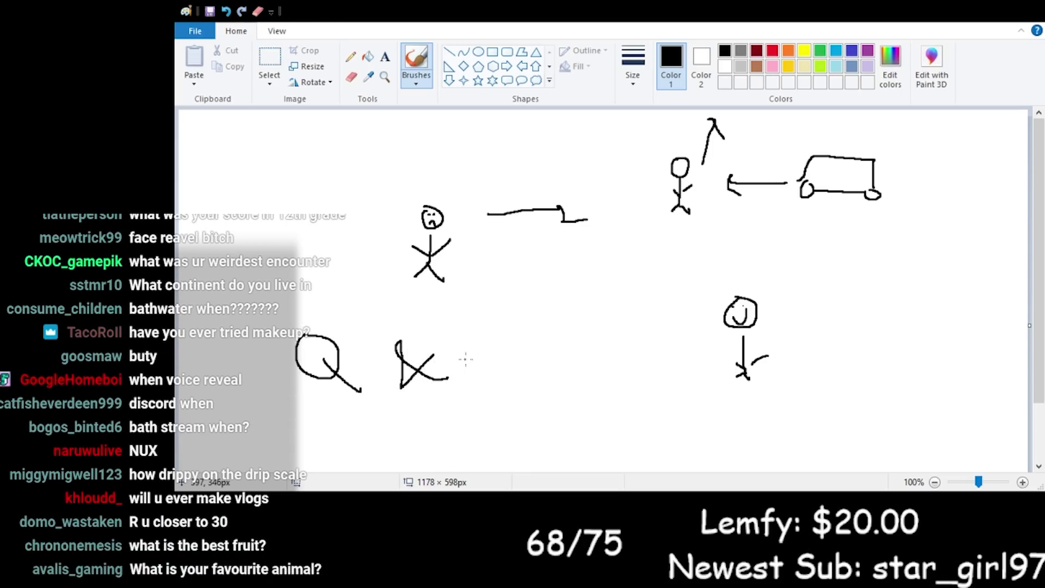
{"action": "mouse_move", "coordinate": [467, 346]}
{"action": "left_mouse_down"}
{"action": "mouse_move", "coordinate": [453, 390]}
{"action": "mouse_move", "coordinate": [484, 387]}
{"action": "mouse_move", "coordinate": [491, 370]}
{"action": "left_mouse_up"}
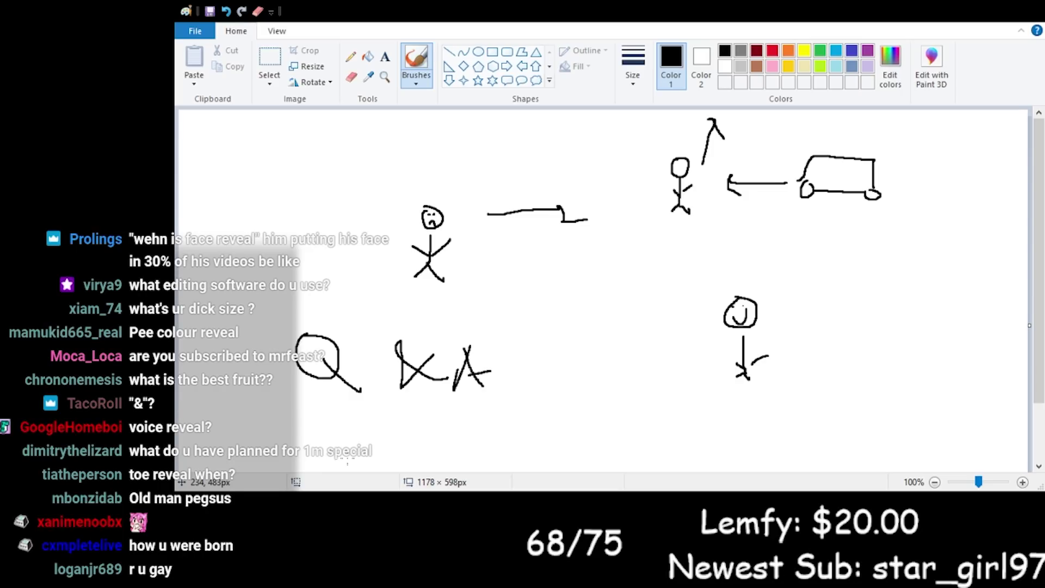
{"action": "left_click_drag", "start_coordinate": [440, 340], "coordinate": [503, 389]}
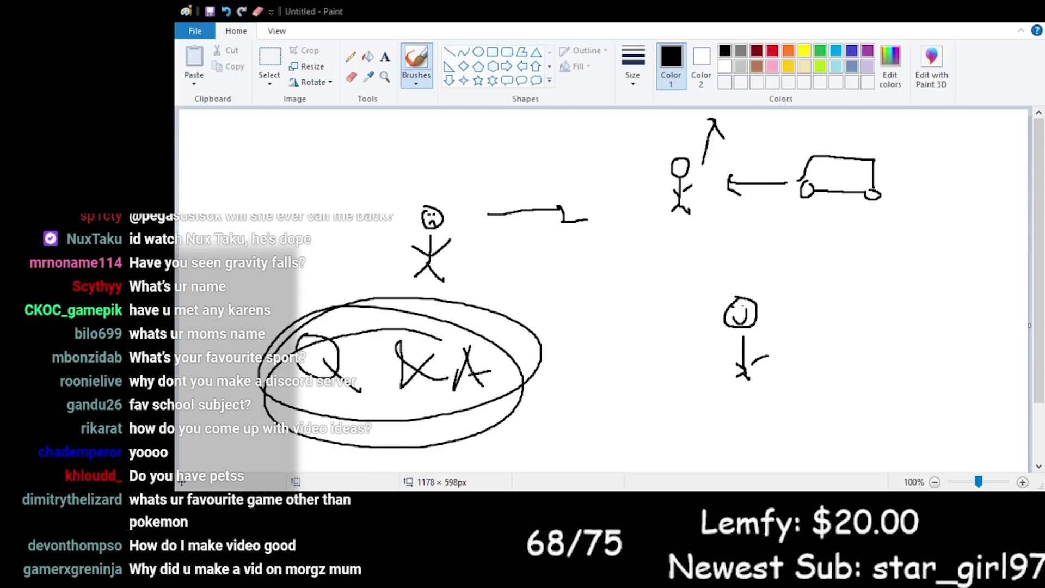
Restore the window size, switch to red, and start the bird, undoing bad strokes.
{"action": "key", "text": "super+Down"}
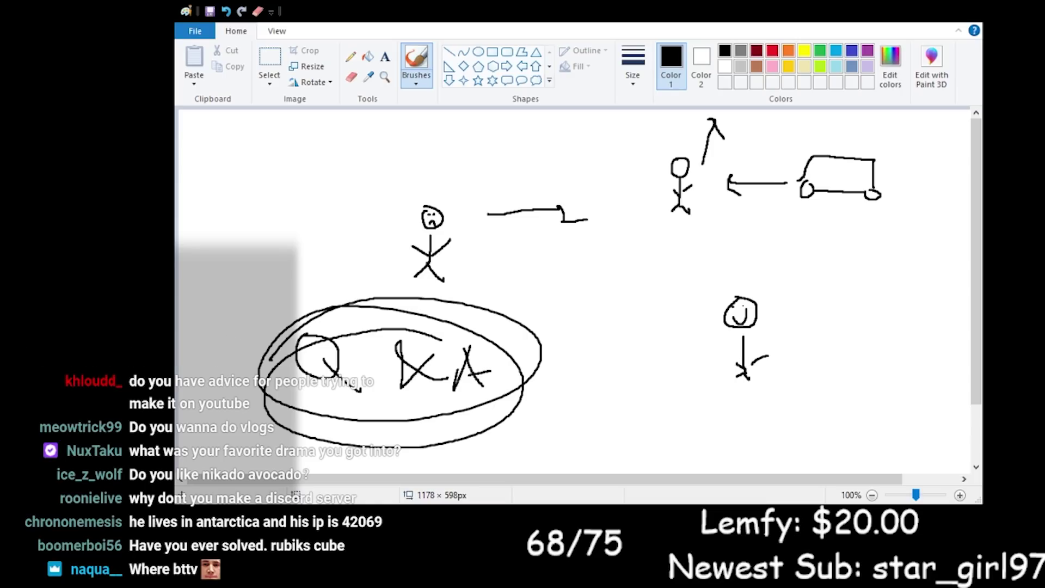
{"action": "left_click", "coordinate": [772, 51]}
{"action": "mouse_move", "coordinate": [604, 291]}
{"action": "left_mouse_down"}
{"action": "mouse_move", "coordinate": [605, 304]}
{"action": "mouse_move", "coordinate": [604, 291]}
{"action": "mouse_move", "coordinate": [626, 286]}
{"action": "mouse_move", "coordinate": [643, 305]}
{"action": "mouse_move", "coordinate": [607, 282]}
{"action": "mouse_move", "coordinate": [631, 301]}
{"action": "mouse_move", "coordinate": [610, 294]}
{"action": "left_mouse_up"}
{"action": "key", "text": "ctrl+z"}
{"action": "key", "text": "ctrl+z"}
{"action": "key", "text": "ctrl+z"}
{"action": "key", "text": "ctrl+z"}
{"action": "key", "text": "ctrl+z"}
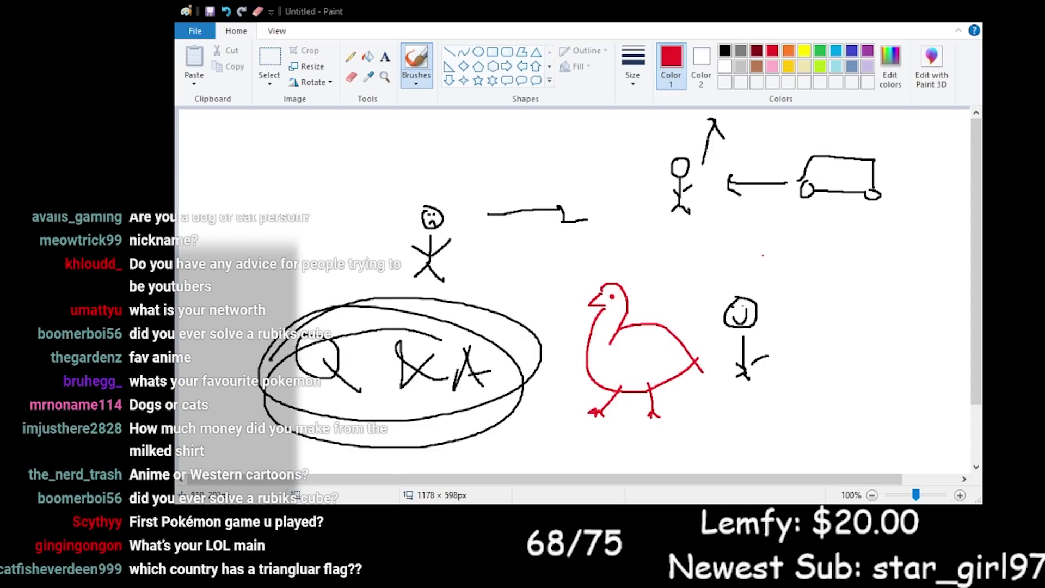
Write 'CAT' in red, then start 'DOG' beneath it.
{"action": "mouse_move", "coordinate": [805, 262]}
{"action": "left_mouse_down"}
{"action": "mouse_move", "coordinate": [807, 283]}
{"action": "mouse_move", "coordinate": [827, 272]}
{"action": "mouse_move", "coordinate": [842, 293]}
{"action": "left_mouse_up"}
{"action": "left_click_drag", "start_coordinate": [834, 267], "coordinate": [854, 265]}
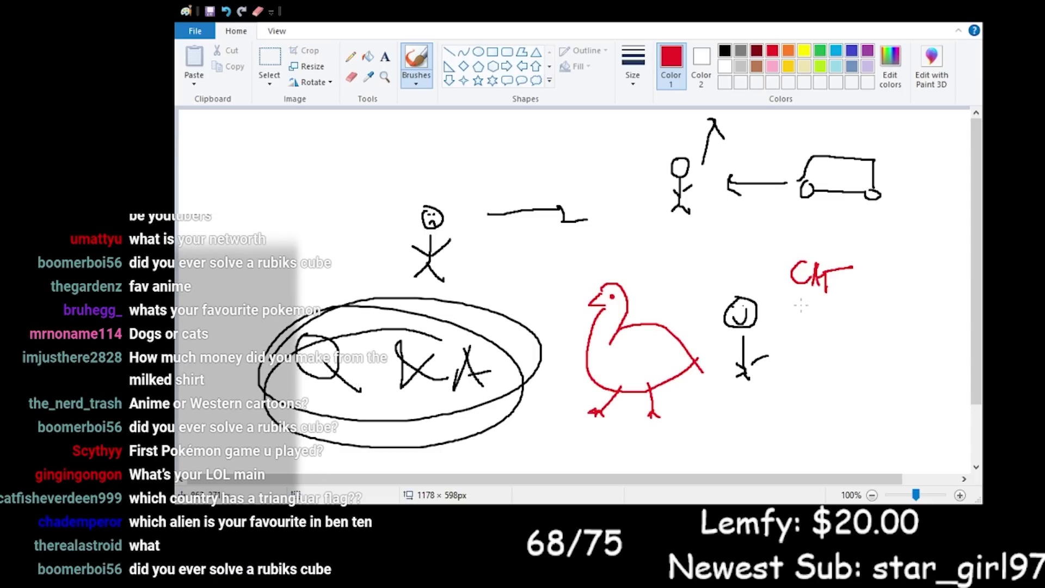
{"action": "mouse_move", "coordinate": [811, 323]}
{"action": "left_mouse_down"}
{"action": "mouse_move", "coordinate": [812, 352]}
{"action": "mouse_move", "coordinate": [856, 340]}
{"action": "mouse_move", "coordinate": [843, 332]}
{"action": "left_mouse_up"}
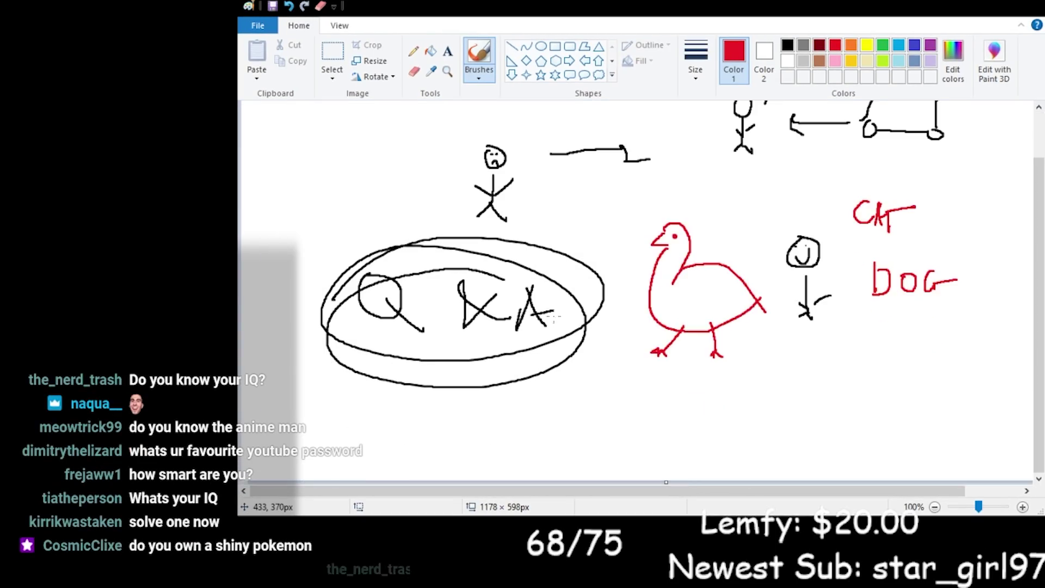
{"action": "scroll", "coordinate": [761, 250], "scroll_direction": "down", "scroll_amount": 1}
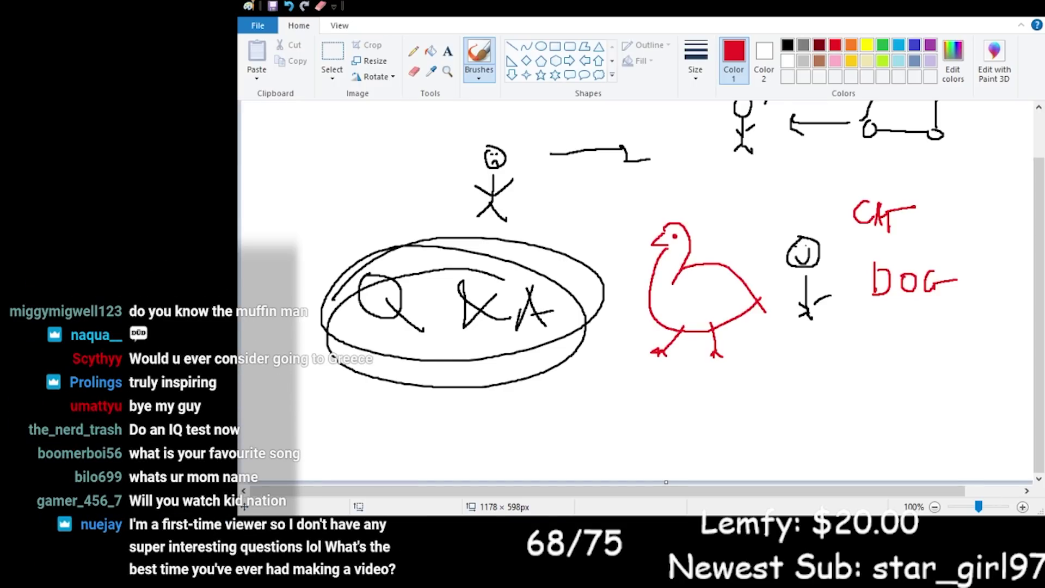
Drag a red oval around the Q X A lettering, inside the black ovals.
{"action": "left_click_drag", "start_coordinate": [938, 516], "coordinate": [937, 445]}
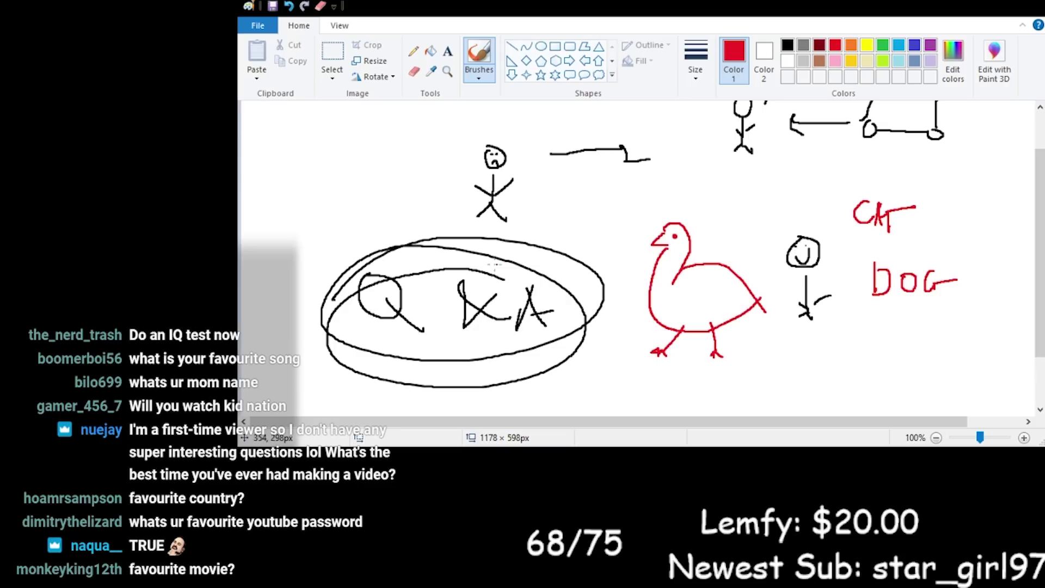
{"action": "left_click_drag", "start_coordinate": [460, 244], "coordinate": [388, 327]}
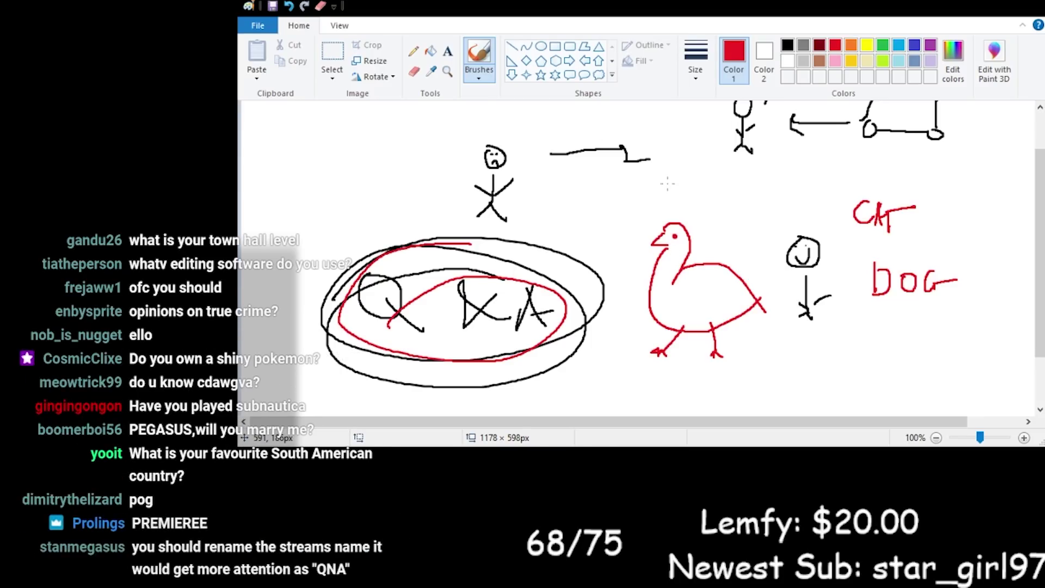
Redo the red mushroom drawing and its cap hatching, then start a new blank canvas.
{"action": "key", "text": "ctrl+y"}
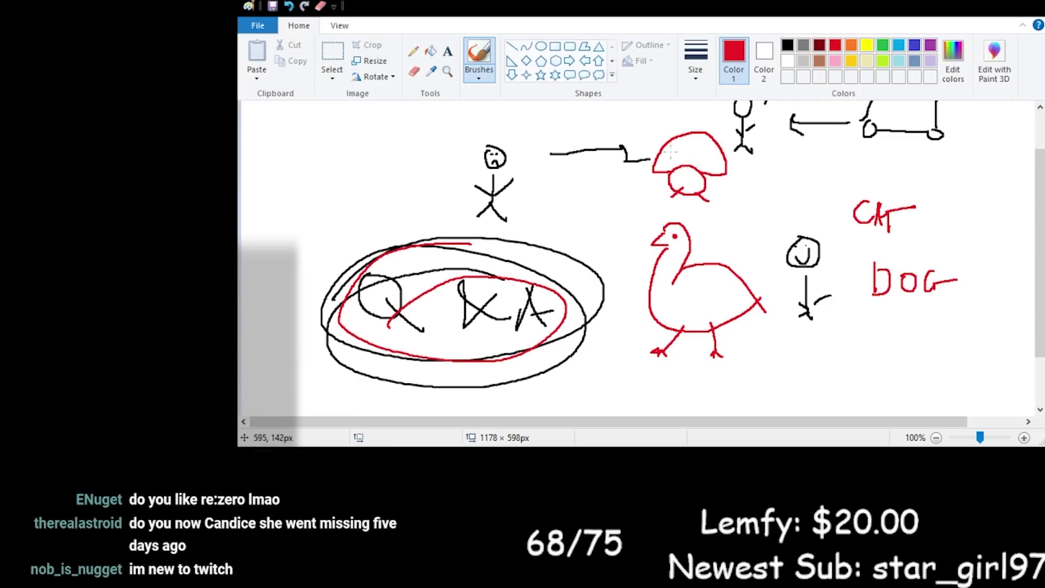
{"action": "key", "text": "ctrl+y"}
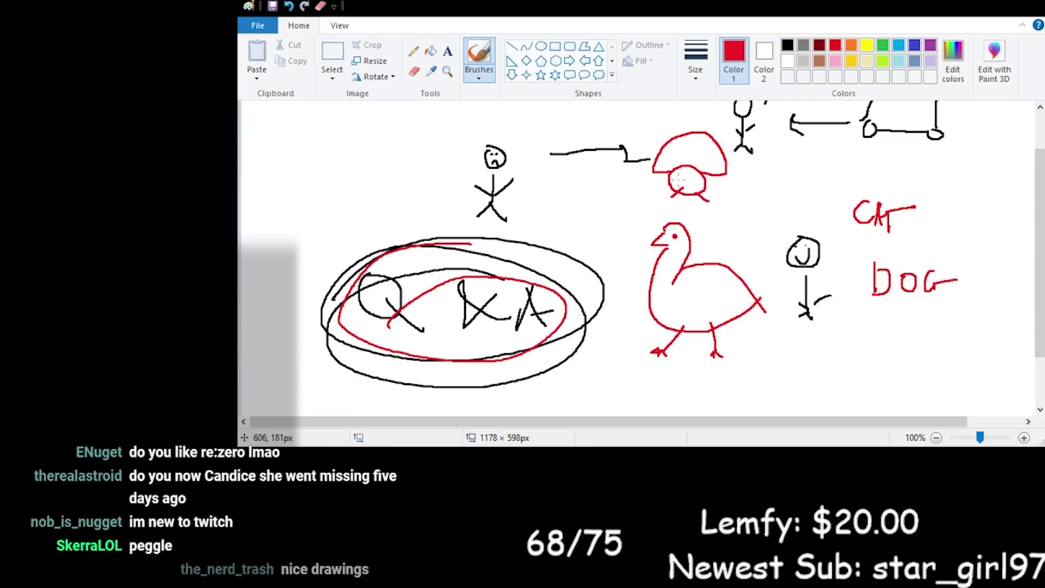
{"action": "key", "text": "ctrl+n"}
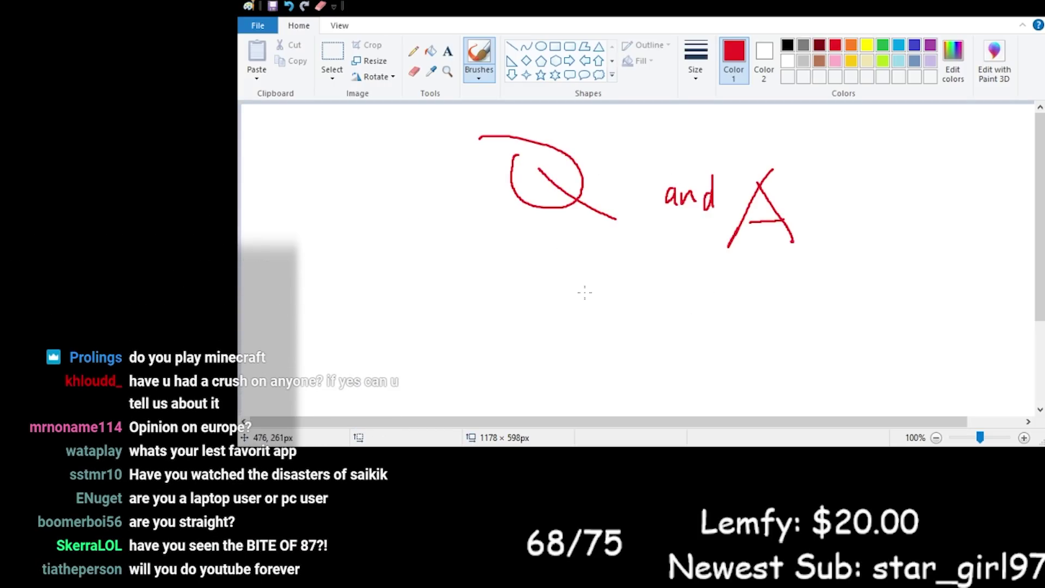
Switch to black and extend the line under '5mins' into a zigzag with a tail.
{"action": "left_click", "coordinate": [788, 45]}
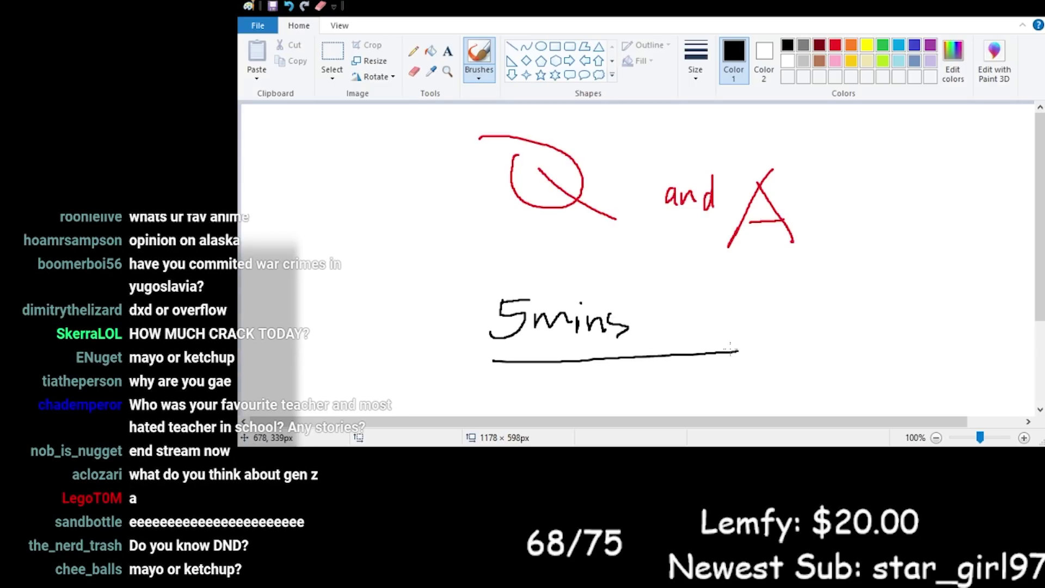
{"action": "mouse_move", "coordinate": [745, 347]}
{"action": "left_mouse_down"}
{"action": "mouse_move", "coordinate": [734, 357]}
{"action": "mouse_move", "coordinate": [796, 361]}
{"action": "left_mouse_up"}
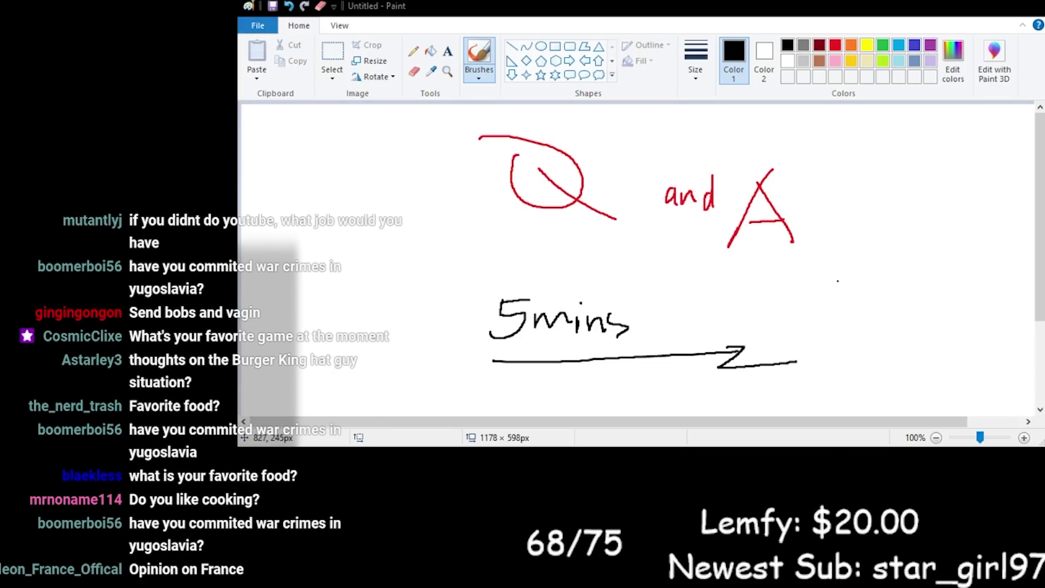
Draw and undo a small circle, then write 'Food' at the right.
{"action": "mouse_move", "coordinate": [846, 282]}
{"action": "left_mouse_down"}
{"action": "mouse_move", "coordinate": [842, 299]}
{"action": "mouse_move", "coordinate": [836, 285]}
{"action": "left_mouse_up"}
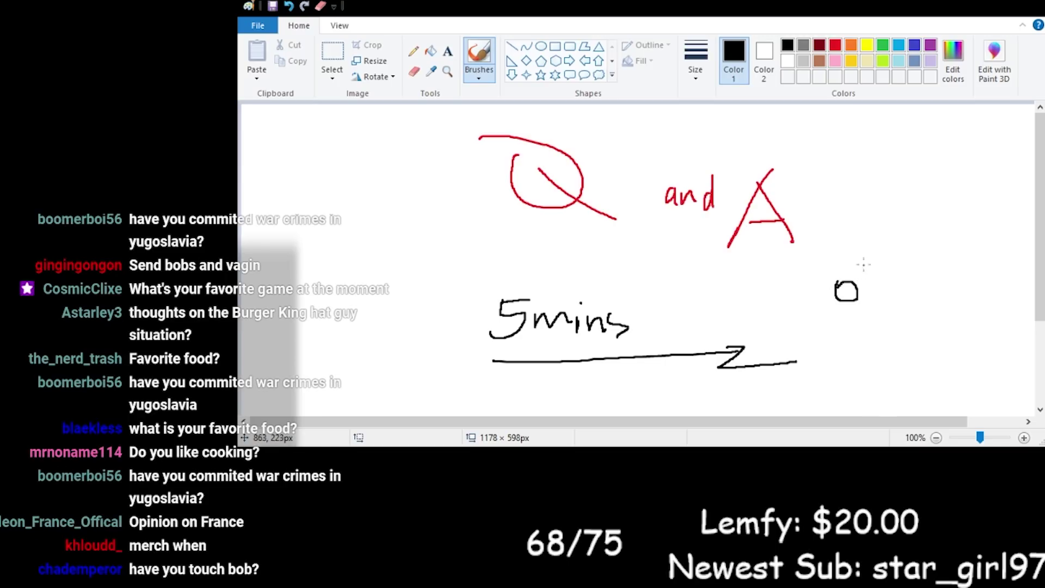
{"action": "key", "text": "ctrl+z"}
{"action": "mouse_move", "coordinate": [851, 250]}
{"action": "left_mouse_down"}
{"action": "mouse_move", "coordinate": [840, 292]}
{"action": "mouse_move", "coordinate": [873, 259]}
{"action": "mouse_move", "coordinate": [899, 281]}
{"action": "mouse_move", "coordinate": [908, 271]}
{"action": "left_mouse_up"}
{"action": "mouse_move", "coordinate": [931, 275]}
{"action": "left_mouse_down"}
{"action": "mouse_move", "coordinate": [925, 286]}
{"action": "mouse_move", "coordinate": [931, 280]}
{"action": "left_mouse_up"}
{"action": "left_click_drag", "start_coordinate": [936, 260], "coordinate": [936, 293]}
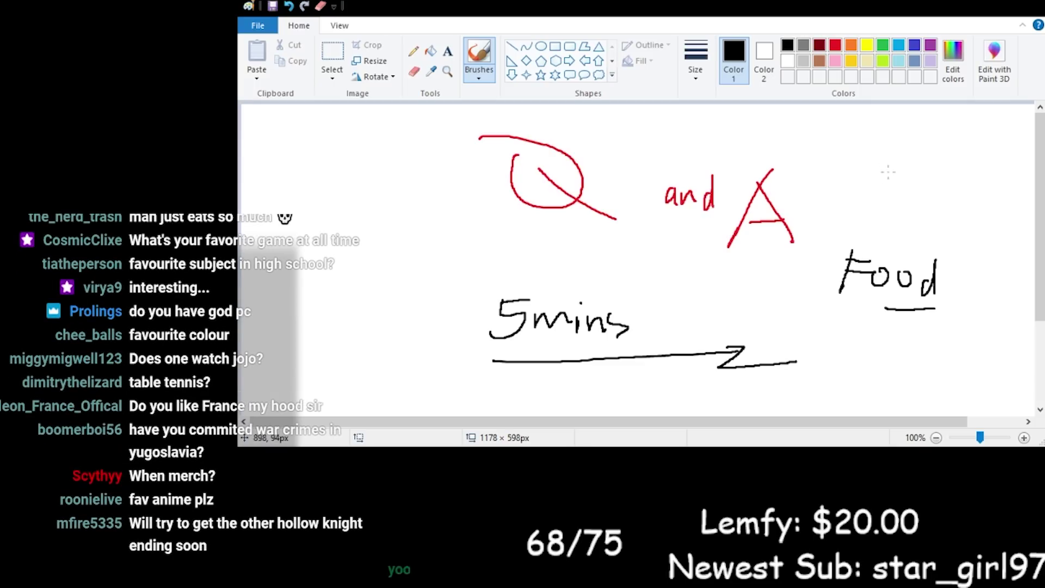
Write 'God pc' above 'Food'.
{"action": "left_click_drag", "start_coordinate": [867, 169], "coordinate": [853, 169]}
{"action": "mouse_move", "coordinate": [865, 209]}
{"action": "left_mouse_down"}
{"action": "mouse_move", "coordinate": [945, 234]}
{"action": "mouse_move", "coordinate": [947, 259]}
{"action": "left_mouse_up"}
{"action": "left_click_drag", "start_coordinate": [943, 209], "coordinate": [971, 230]}
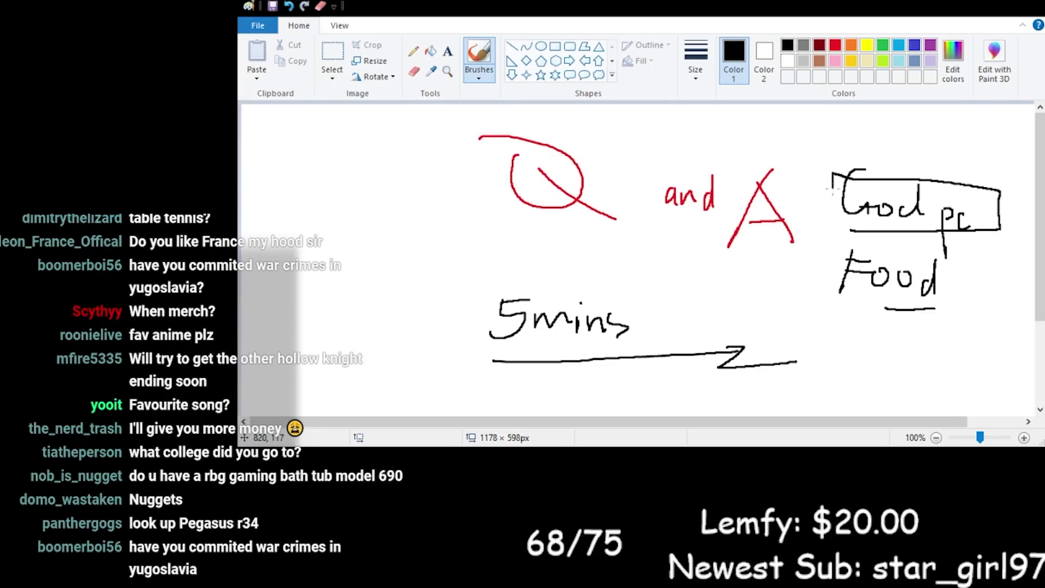
Draw the left side of the box around 'God pc' down to meet its bottom line.
{"action": "left_click_drag", "start_coordinate": [831, 188], "coordinate": [838, 230]}
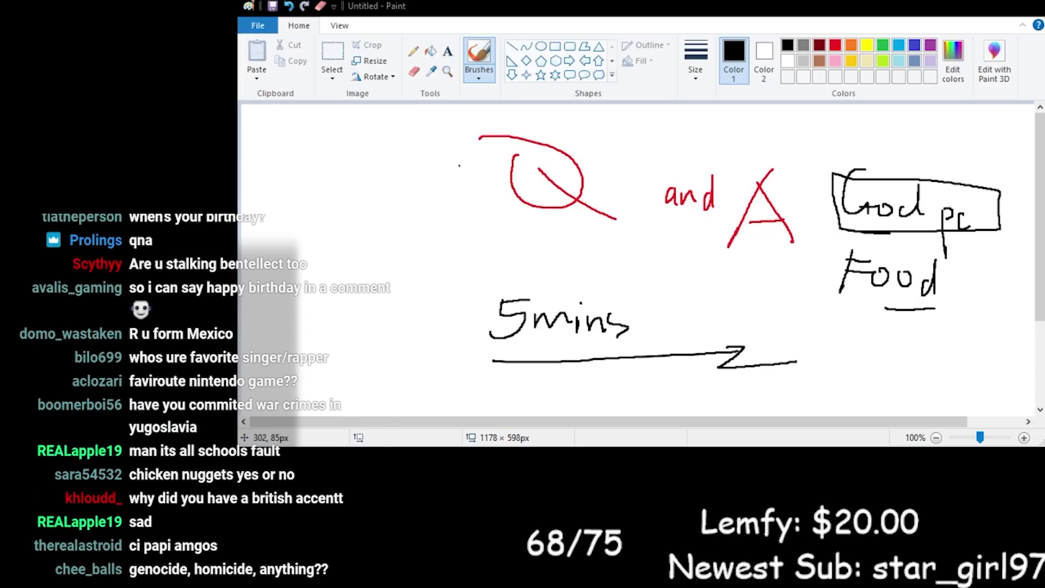
Add a black stroke near the red Q, a filled black eye, and a lashed eye top right.
{"action": "left_click_drag", "start_coordinate": [514, 155], "coordinate": [531, 144]}
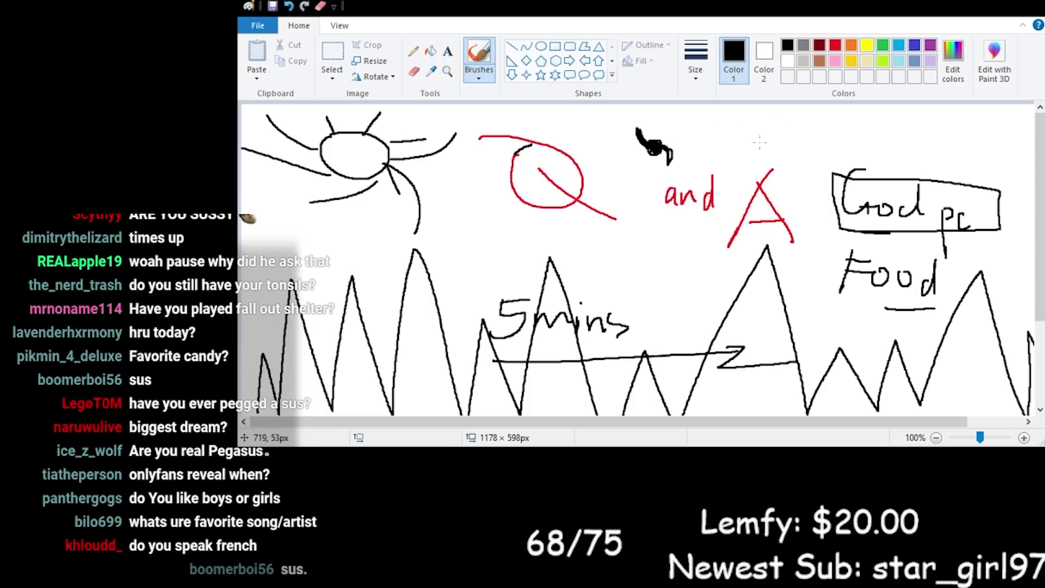
{"action": "mouse_move", "coordinate": [774, 145]}
{"action": "left_mouse_down"}
{"action": "mouse_move", "coordinate": [773, 179]}
{"action": "mouse_move", "coordinate": [802, 116]}
{"action": "left_mouse_up"}
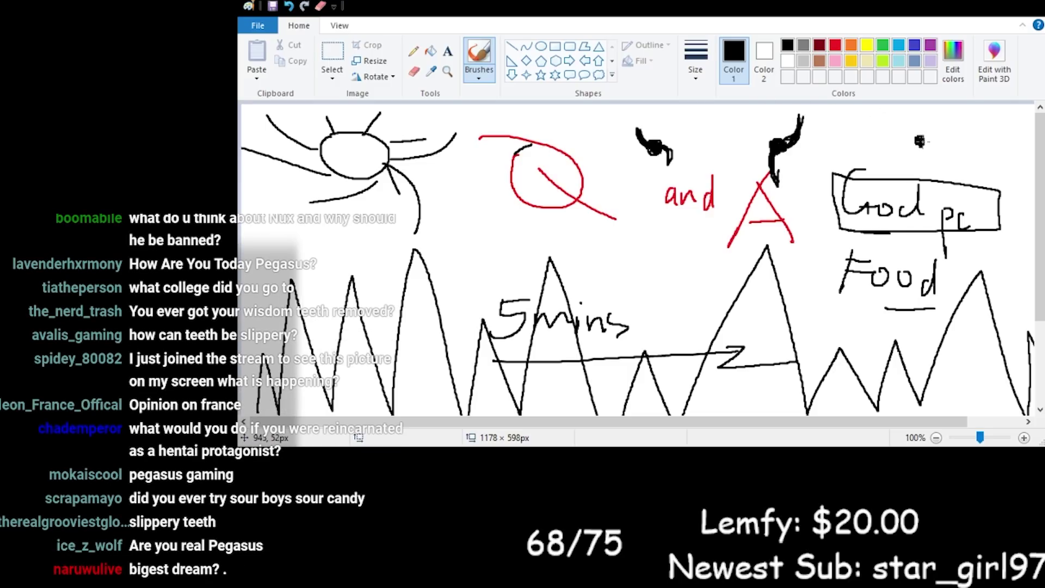
{"action": "left_click_drag", "start_coordinate": [877, 124], "coordinate": [972, 154]}
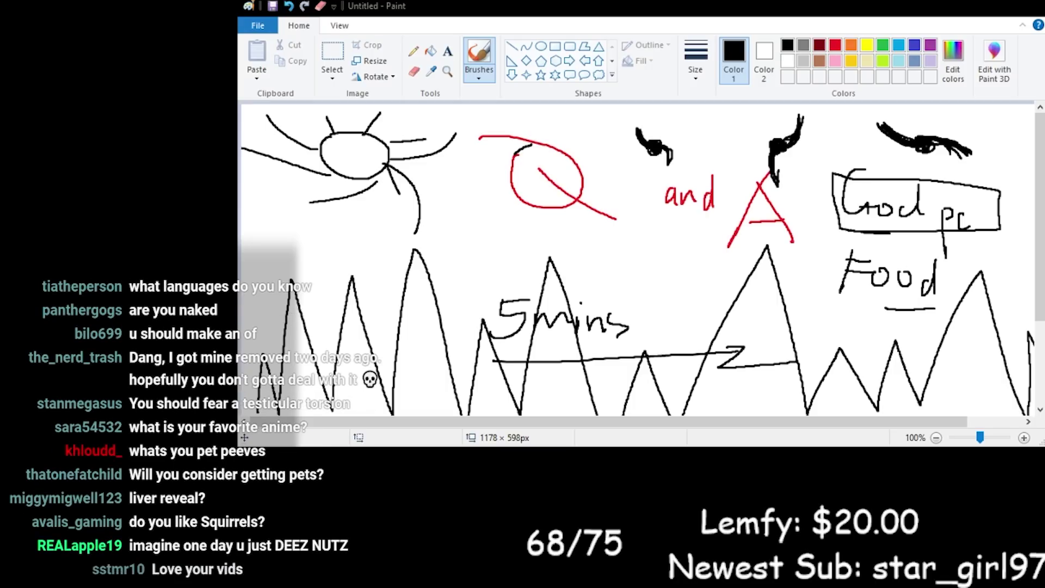